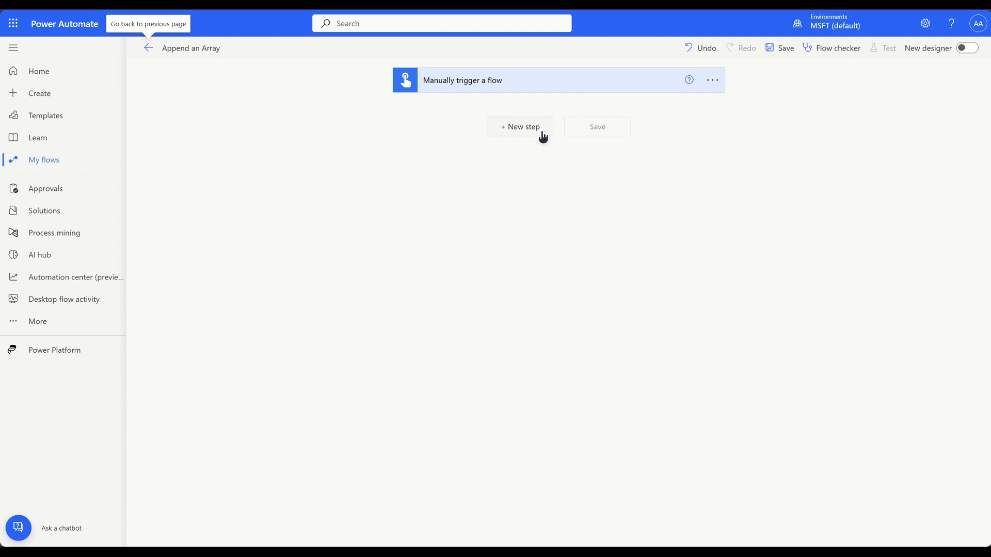
Add an Initialize variable action after the manual trigger and rename the action Array
left_click(493, 157)
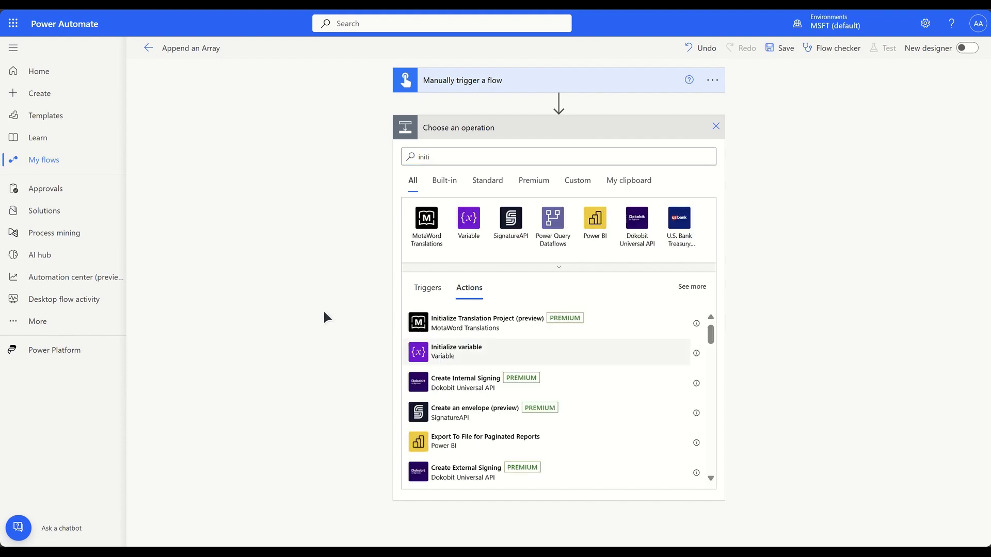
left_click(454, 347)
left_click(711, 128)
left_click(764, 152)
type("Arr")
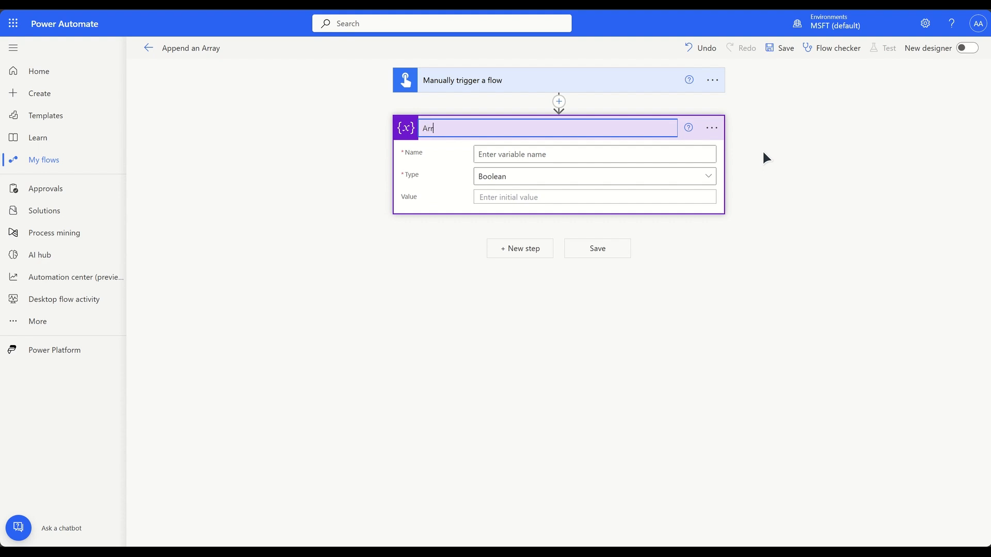
Name the initialized variable Array and set its type to Array
key("ctrl+a")
key("ctrl+c")
left_click(581, 154)
key("ctrl+v")
left_click(557, 176)
left_click(521, 393)
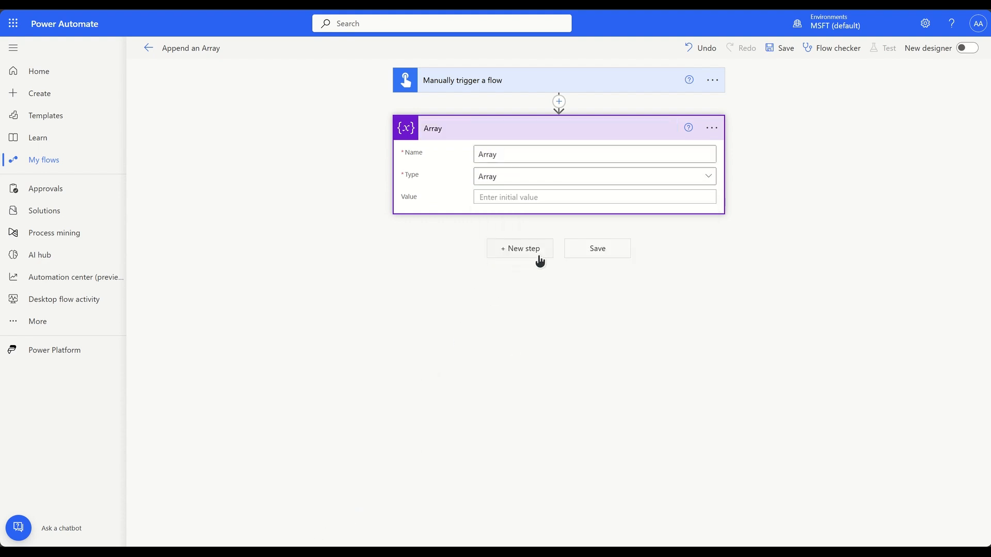
Add a Scope action after the Array action and rename it Scope-1
left_click(513, 250)
type("scope")
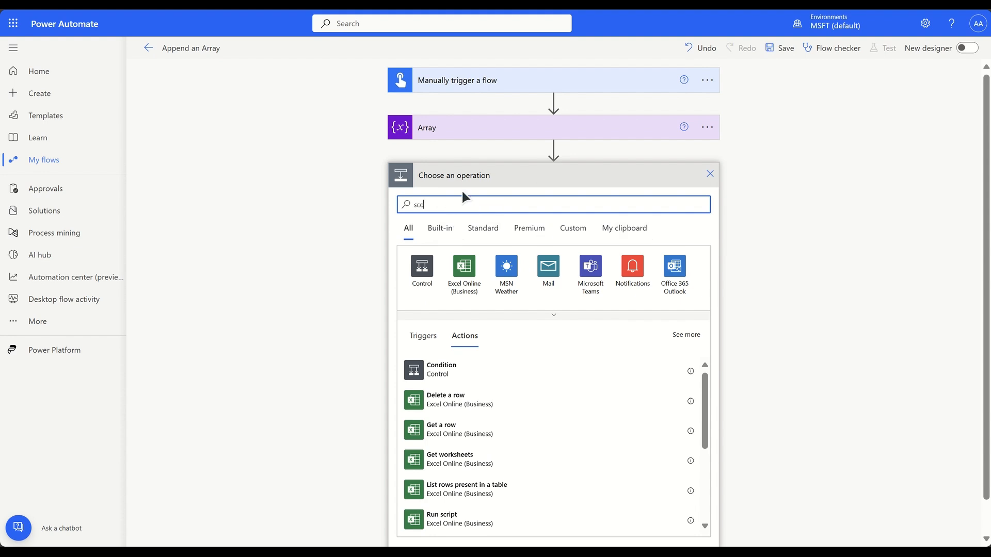
left_click(443, 366)
left_click(712, 174)
left_click(743, 193)
type("-1")
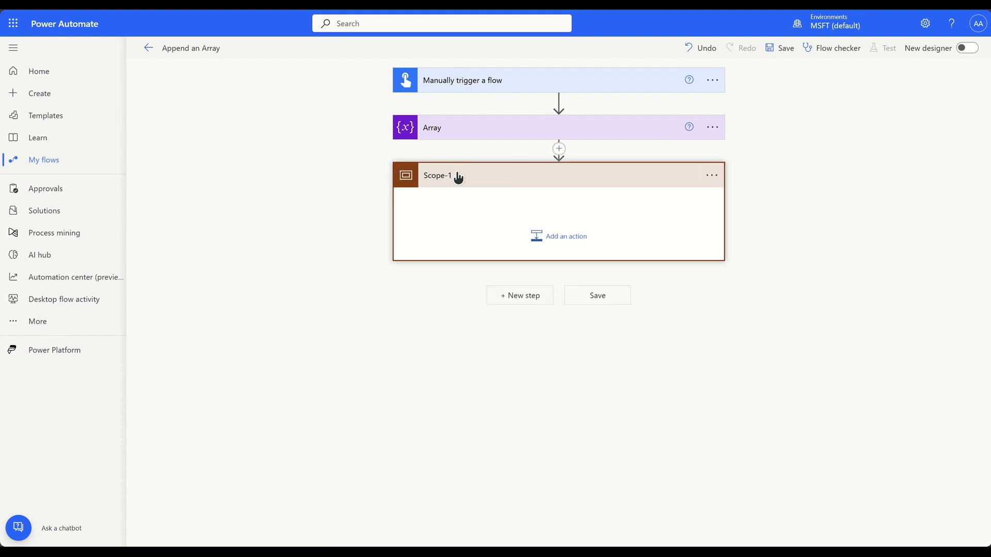
Add a Set variable action inside Scope-1 and rename it Set Array-1
left_click(560, 237)
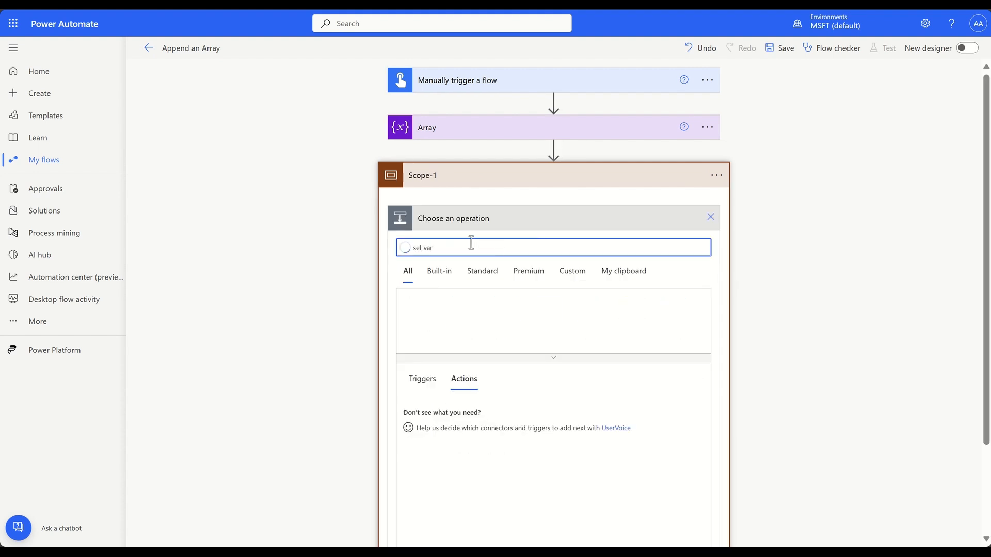
left_click(444, 528)
left_click(712, 218)
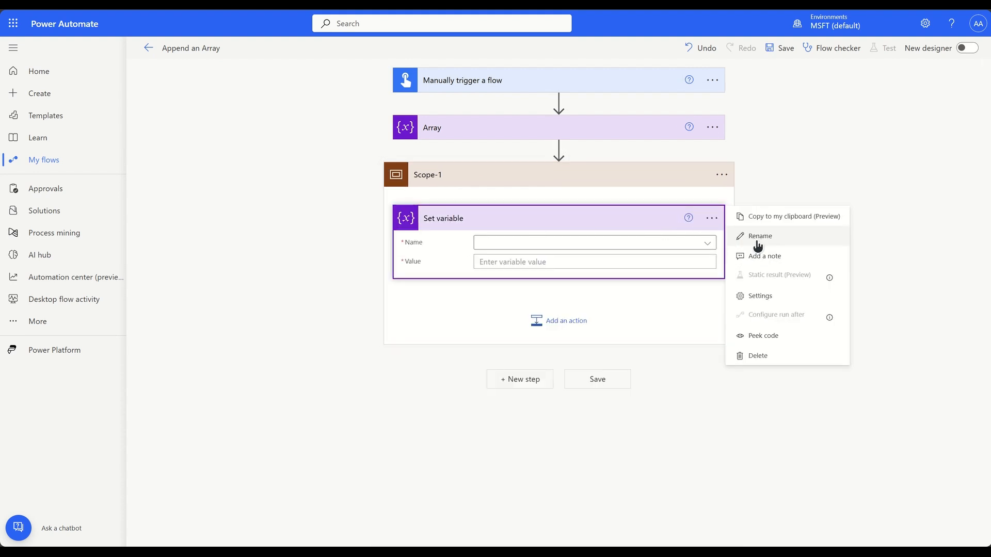
left_click(755, 236)
type("Set Array 1")
Make Set Array-1 set the Array variable to the "E0" to "E4" array copied from the Append an Array text file
left_click(475, 246)
left_click(508, 281)
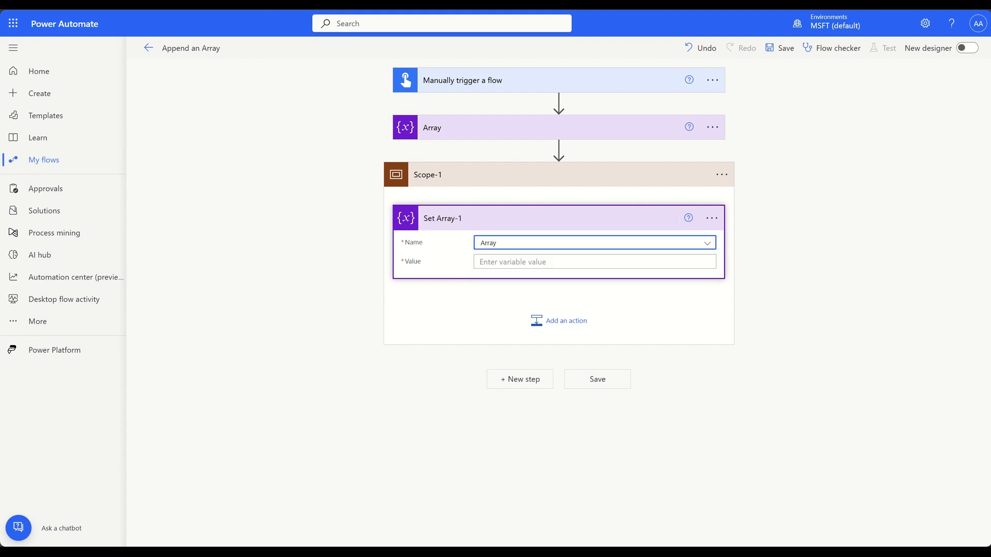
key("alt+Tab")
left_click_drag(178, 245, 129, 174)
key("ctrl+c")
key("alt+Tab")
left_click(528, 260)
key("ctrl+v")
Add an Append to array variable action targeting Array after Set Array-1 and rename it Append Array-1
left_click(568, 400)
type("ap")
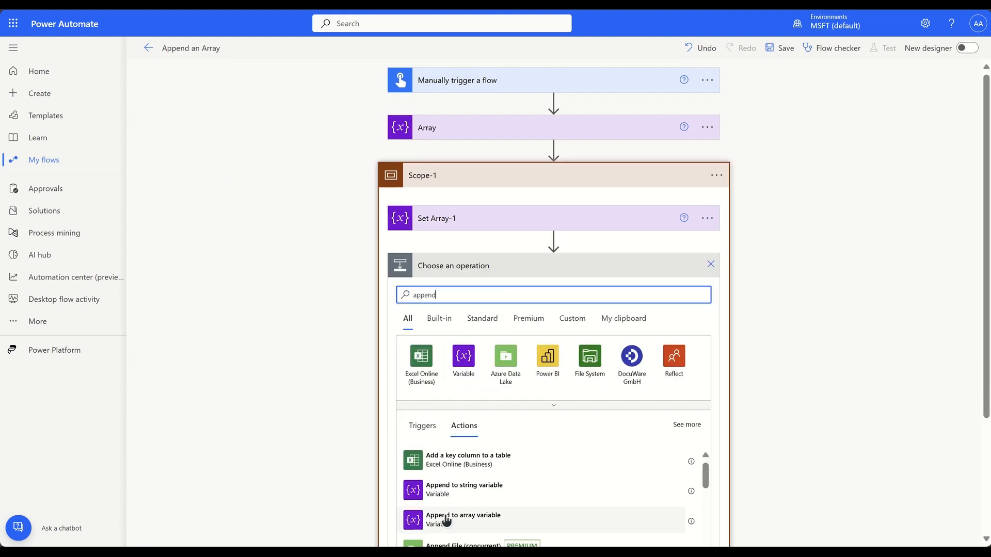
left_click(429, 517)
left_click(523, 291)
left_click(521, 312)
left_click(508, 269)
left_click(454, 267)
left_click_drag(453, 267, 508, 262)
type("A")
key("Return")
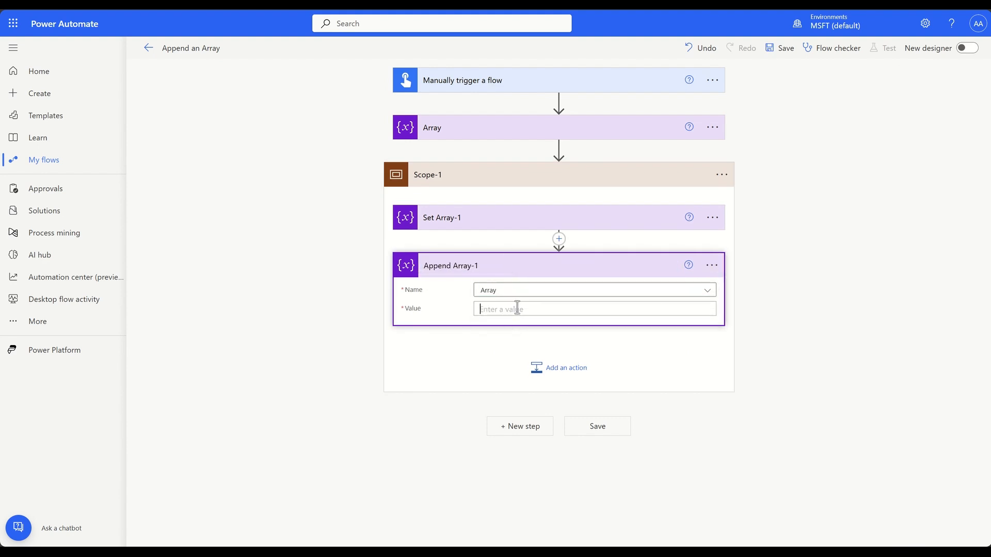
Set the value of Append Array-1 to E5, copied from the text file
key("alt+Tab")
double_click(191, 270)
double_click(176, 270)
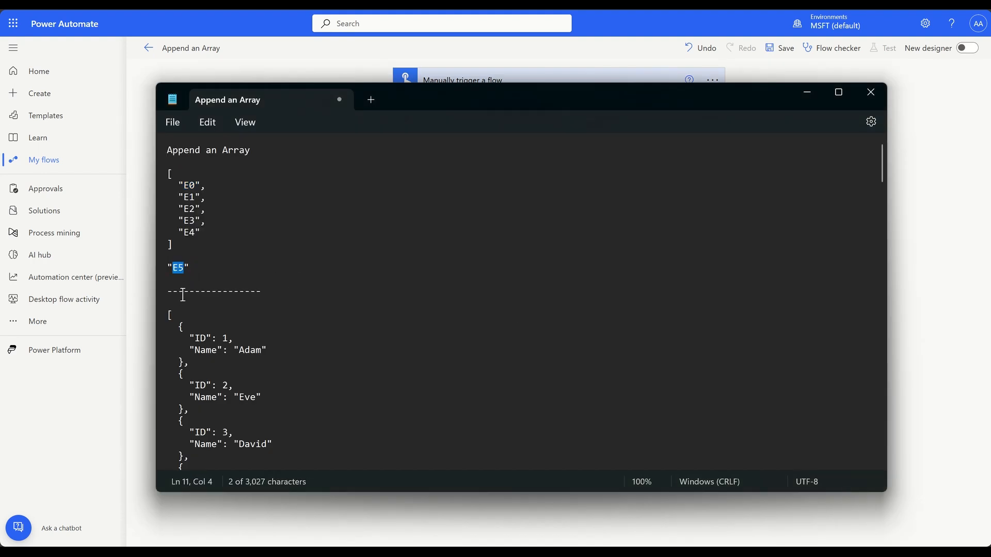
key("alt+Tab")
Add a Compose action named Array-1 at the end of Scope-1, with the Array variable as its input
left_click(547, 365)
type("compose")
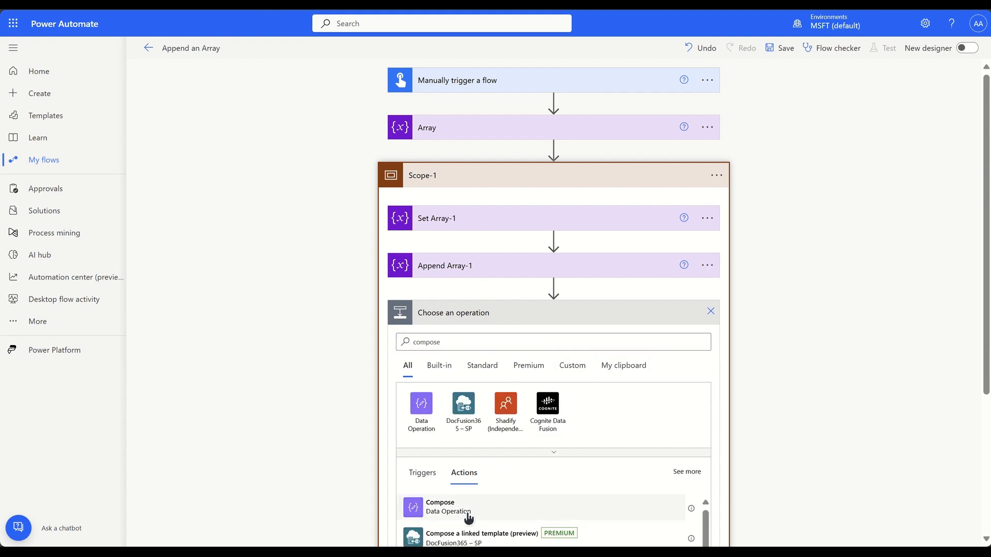
left_click(440, 506)
left_click(711, 312)
left_click(764, 331)
type("Array-1")
left_click(581, 337)
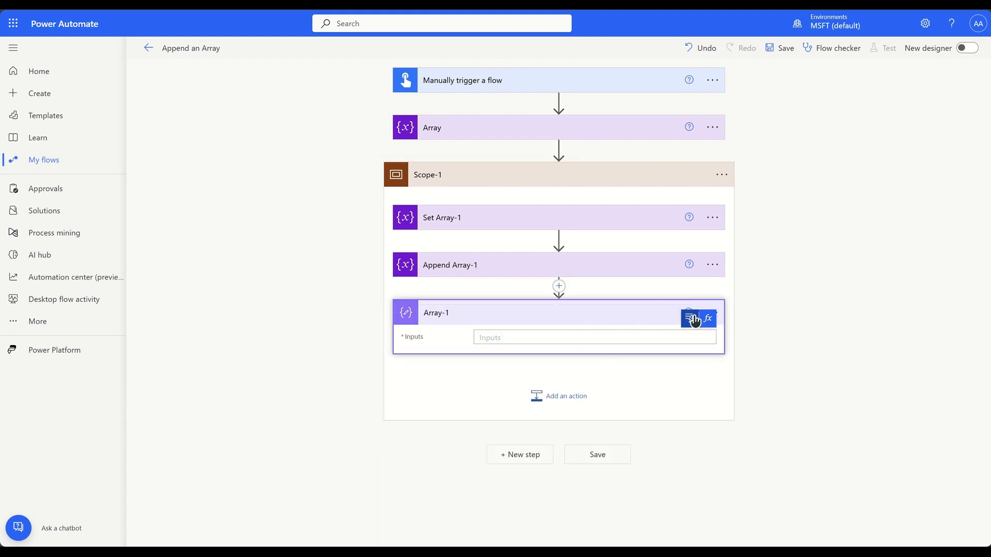
left_click(525, 165)
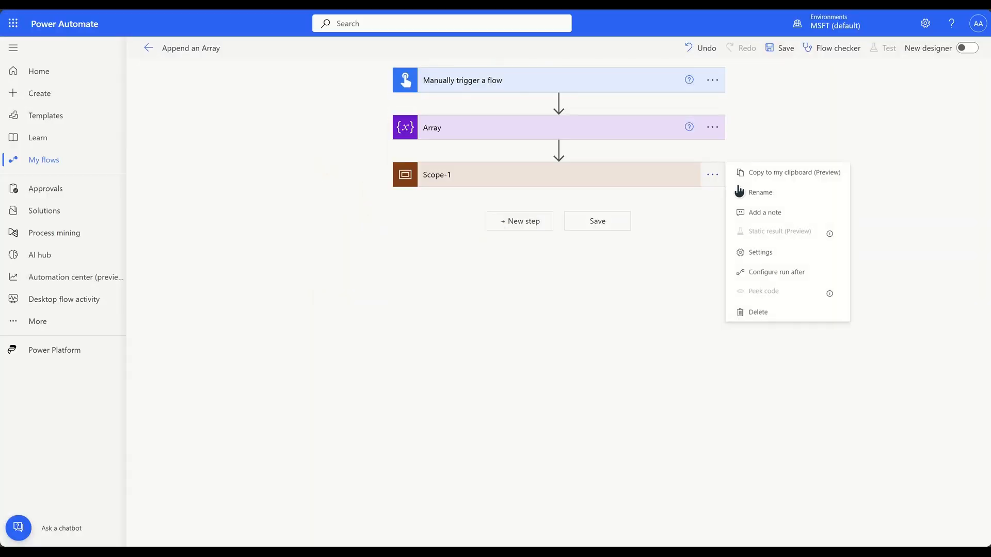
Copy Scope-1 to the flow clipboard and insert the copy as a new step below it
left_click(738, 178)
left_click(517, 222)
left_click(616, 257)
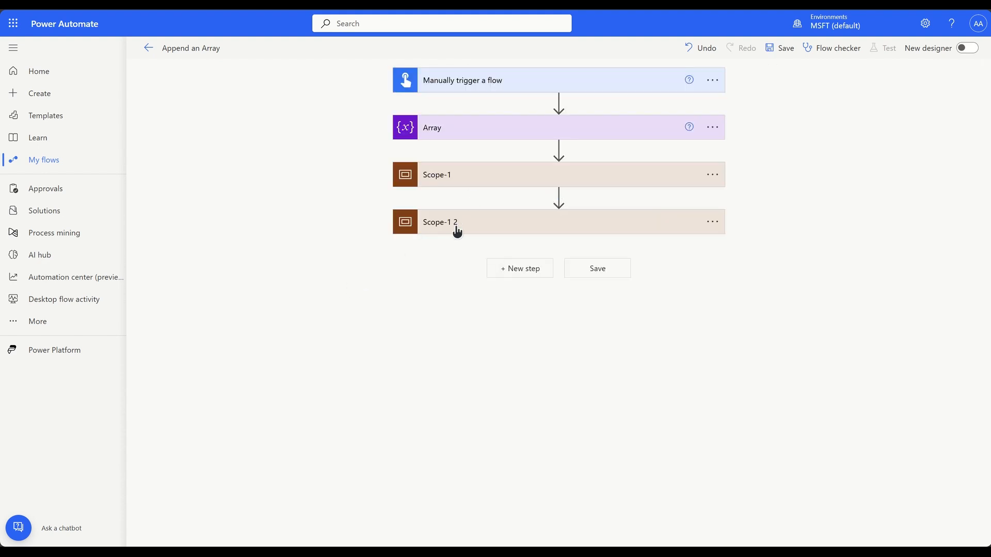
In the copied scope, rename the set action Set Array-2 and the append action Append Array-2
left_click(457, 229)
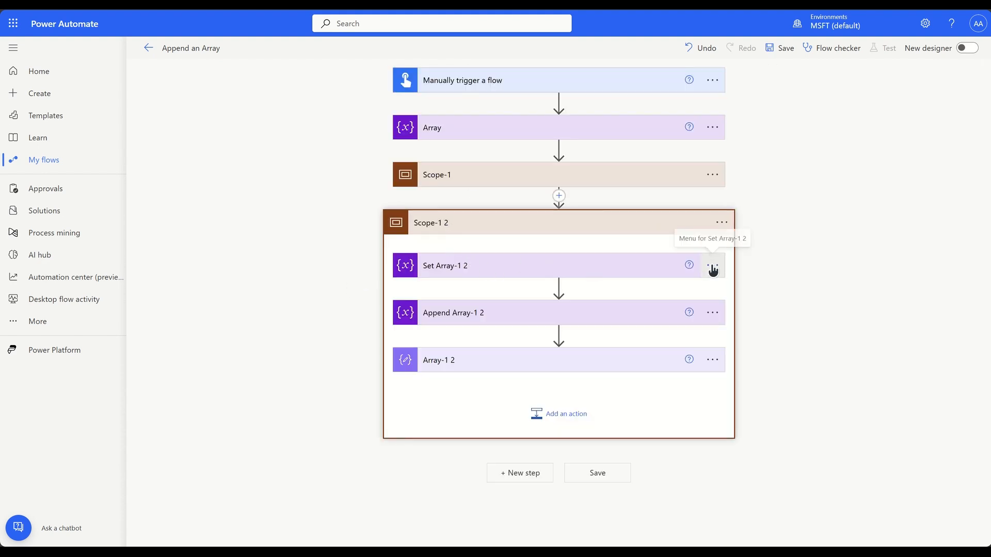
left_click(712, 266)
left_click(743, 286)
left_click(483, 266)
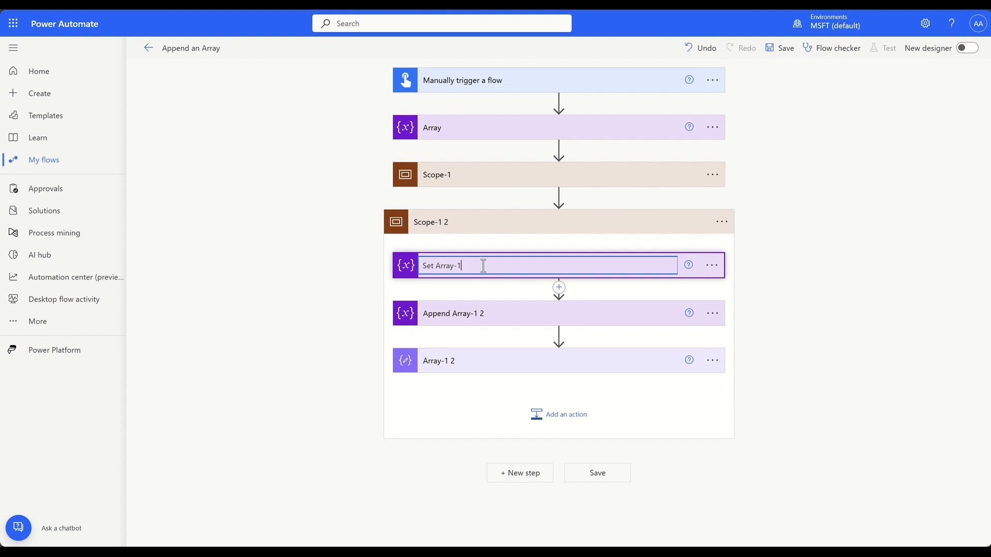
left_click(712, 313)
left_click(747, 329)
left_click(536, 314)
key("BackSpace")
key("BackSpace")
type("2")
Rename the Compose action in the copied scope Array-2
left_click(712, 361)
left_click(748, 376)
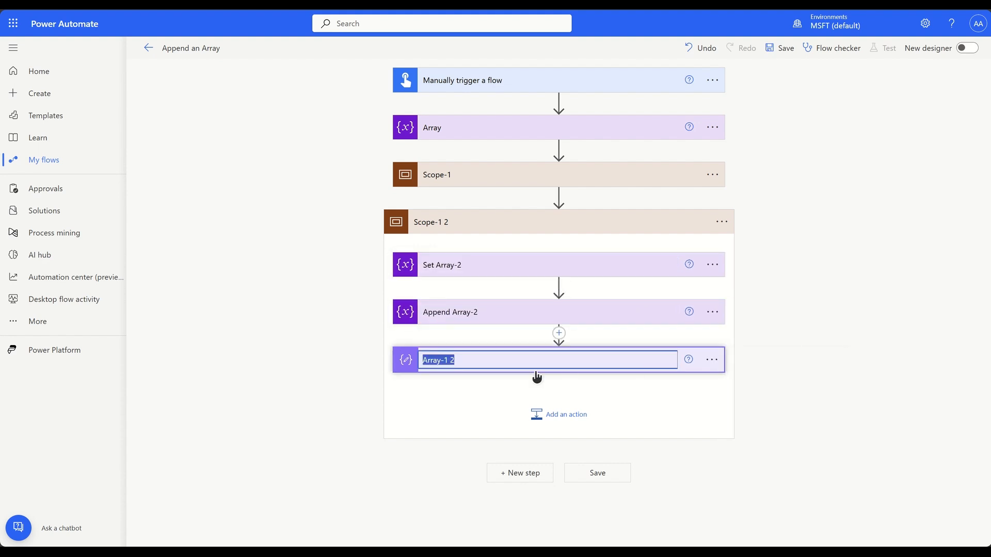
key("BackSpace")
key("BackSpace")
key("BackSpace")
type("2")
Rename the copied scope itself Scope-2
left_click(721, 222)
left_click(757, 238)
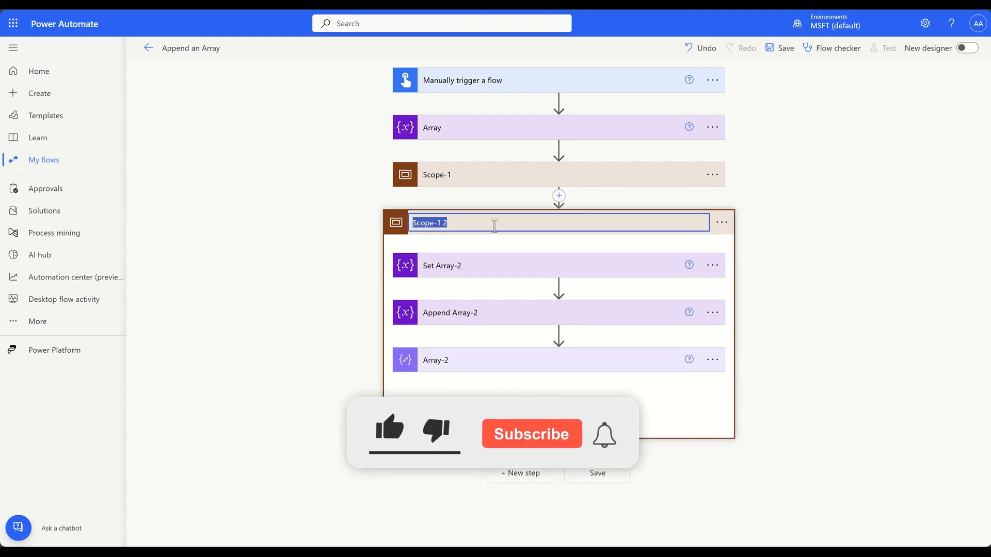
left_click(475, 225)
key("BackSpace")
key("BackSpace")
key("BackSpace")
type("2")
key("Return")
Replace the value of Set Array-2 with the text file's array of four ID and Name objects
left_click(490, 268)
key("alt+Tab")
scroll(184, 239, "down", 2)
left_click(169, 233)
left_click(177, 437, "shift")
key("alt+Tab")
left_click(525, 360)
key("ctrl+a")
key("ctrl+v")
Replace the value of Append Array-2 with the text file's single ID and Name object with ID 5
left_click(510, 268)
left_click(500, 306)
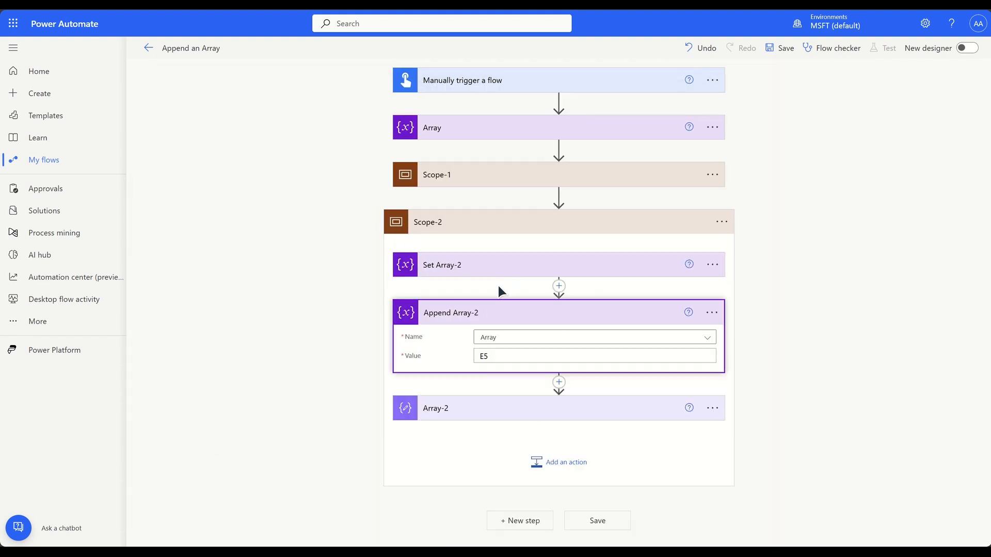
key("alt+Tab")
scroll(327, 342, "down", 2)
left_click_drag(189, 418, 145, 385)
key("alt+Tab")
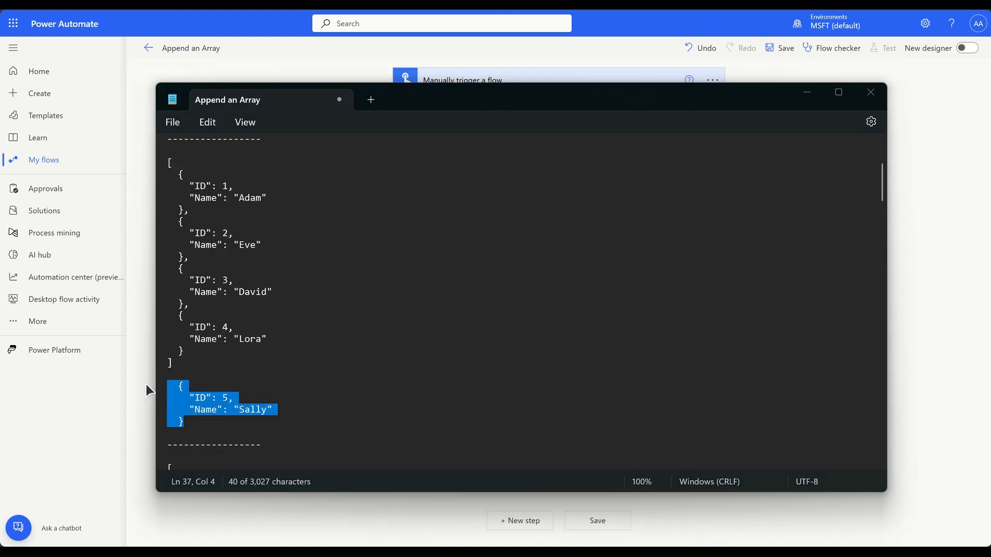
left_click(500, 353)
key("ctrl+v")
key("alt+Tab")
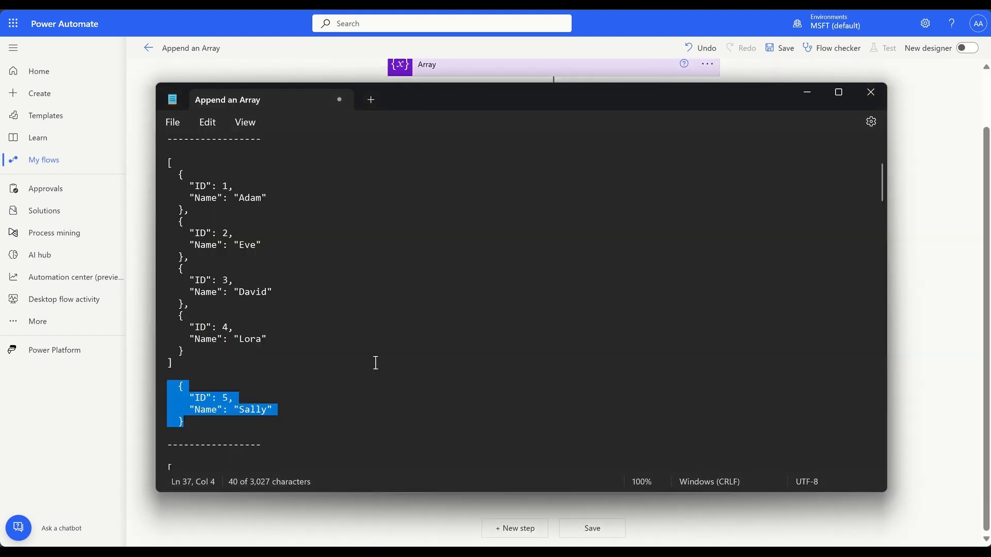
key("alt+Tab")
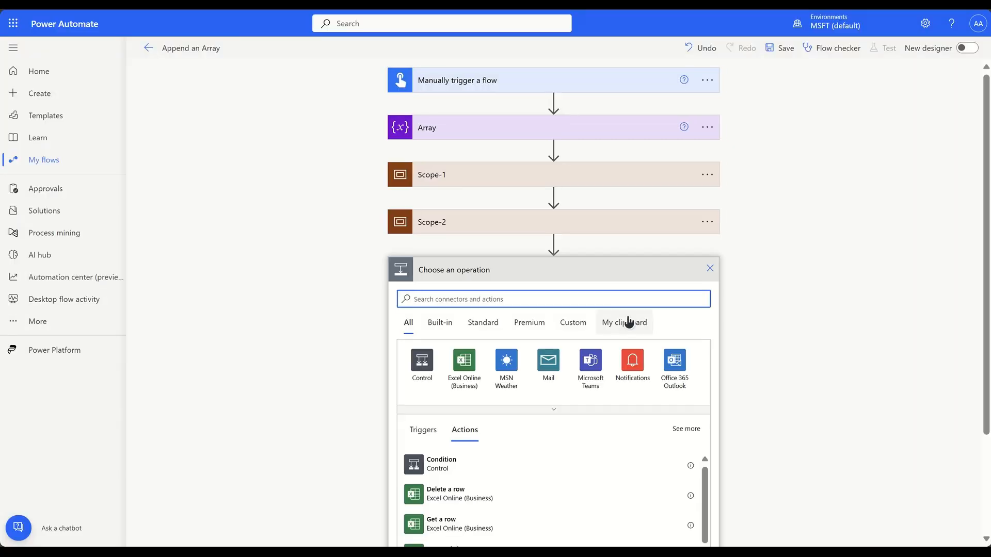
Insert another copy of Scope-1 from the flow clipboard after Scope-2 and rename it Scope-3
left_click(628, 304)
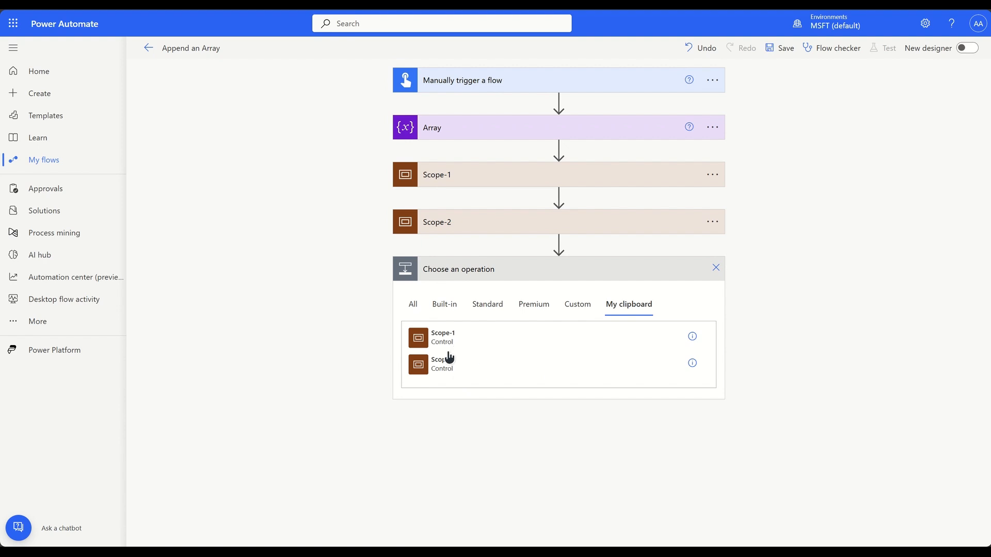
left_click(447, 341)
left_click(701, 273)
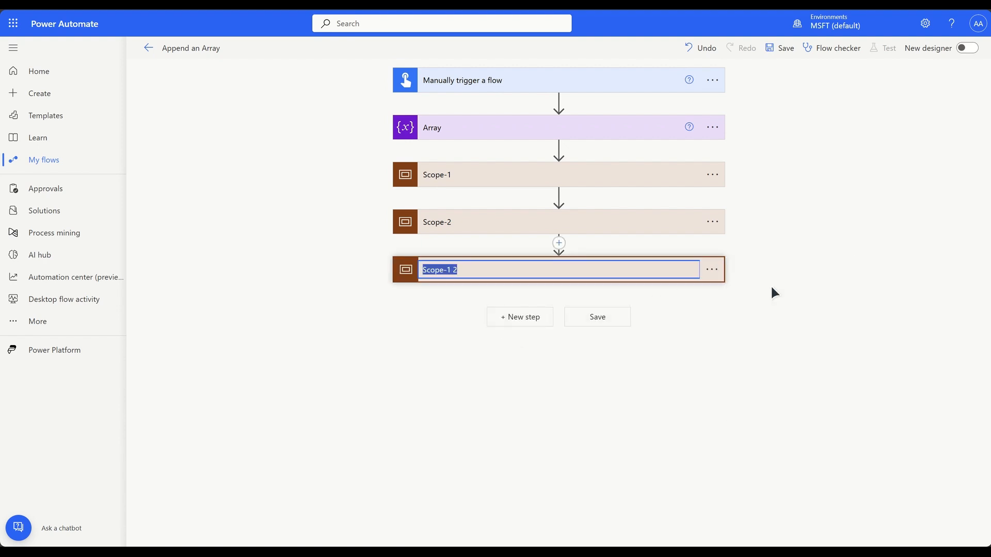
type("Scope-3")
key("Return")
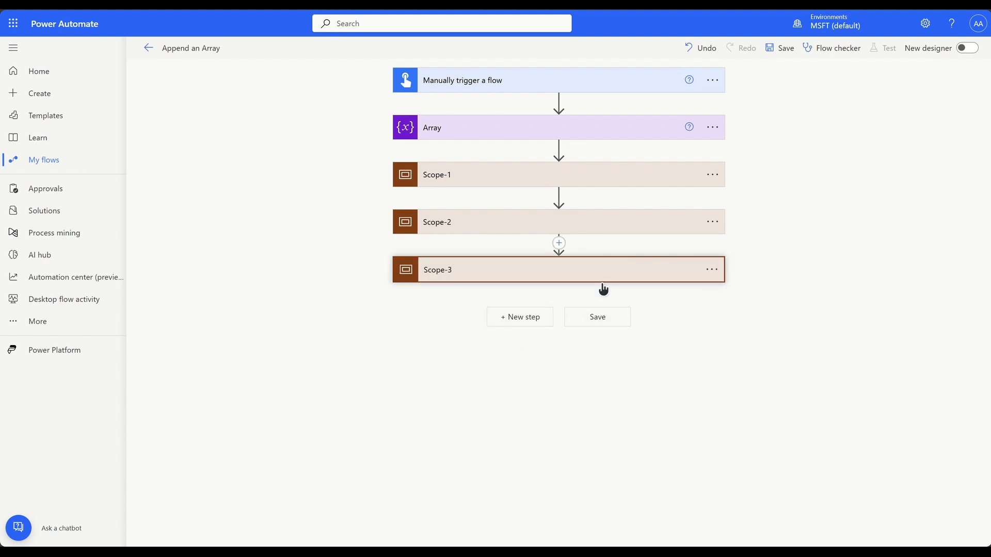
Rename the set variable action inside Scope-3 Set Array-3
left_click(691, 269)
left_click(712, 312)
left_click(751, 332)
left_click(525, 316)
key("BackSpace")
key("BackSpace")
key("BackSpace")
type("3")
key("Return")
Replace the value of Set Array-3 with the text file's four-object array containing nested Info objects
left_click(525, 316)
key("alt+Tab")
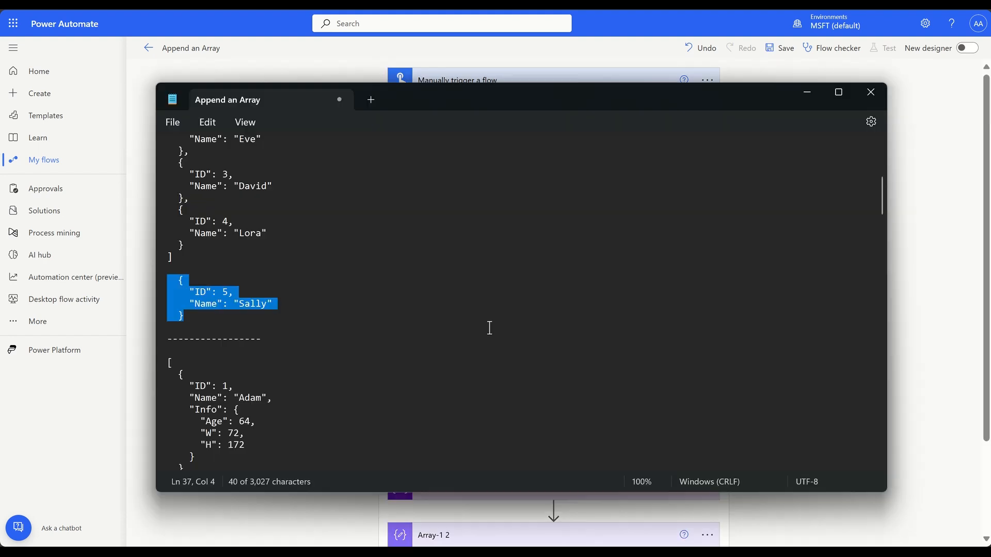
left_click(171, 364)
scroll(225, 381, "down", 12)
left_click(184, 358, "shift")
key("ctrl+c")
key("alt+Tab")
left_click(540, 380)
key("ctrl+a")
key("ctrl+v")
left_click(495, 282)
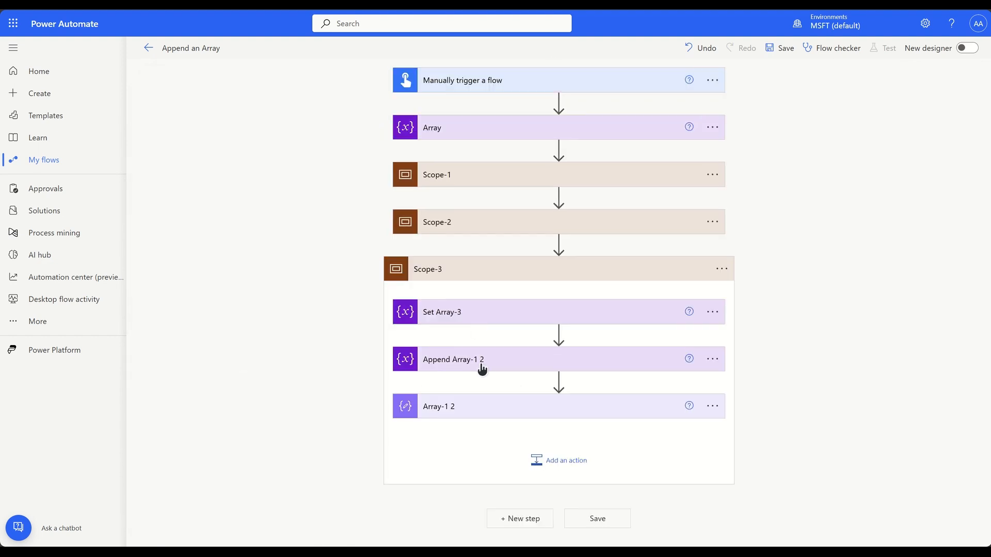
Rename the append action inside Scope-3 Append Array-3
left_click(477, 353)
left_click(706, 359)
left_click(751, 377)
left_click(508, 357)
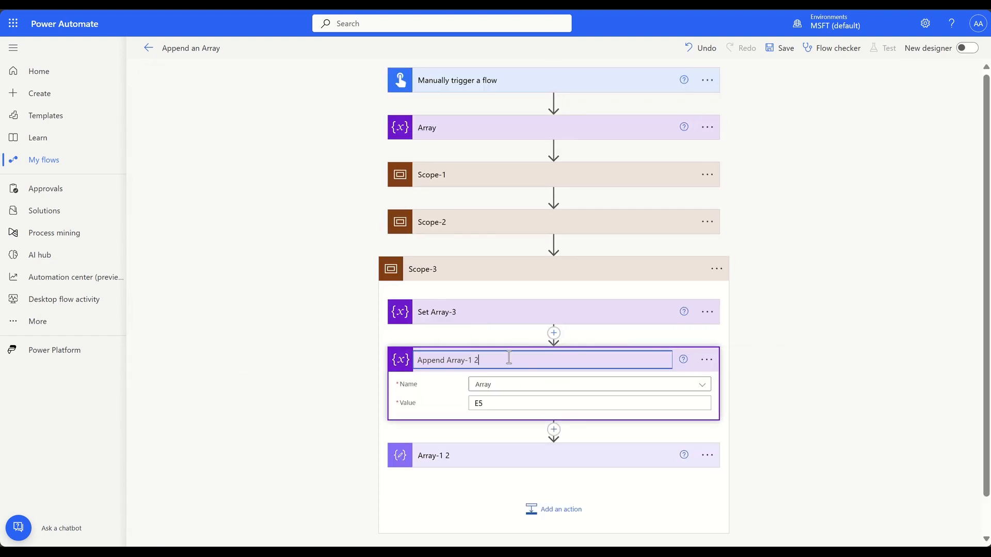
Replace the value of Append Array-3 with the text file's ID 5 object whose Info holds Age 23, W 46 and H 177
left_click(489, 404)
key("alt+Tab")
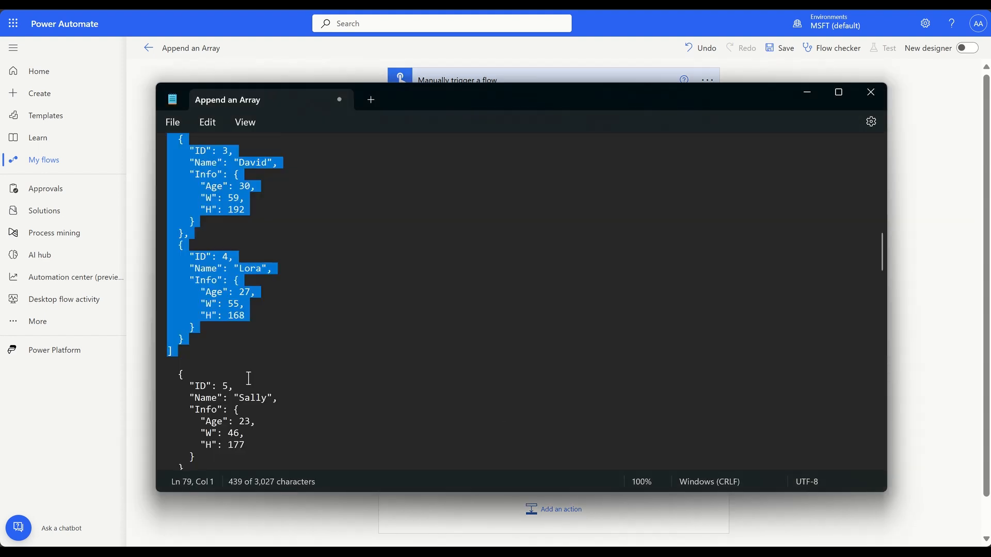
scroll(185, 468, "down", 1)
left_click_drag(190, 432, 122, 343)
key("ctrl+c")
key("alt+Tab")
key("ctrl+a")
key("alt+Tab")
key("alt+Tab")
key("ctrl+v")
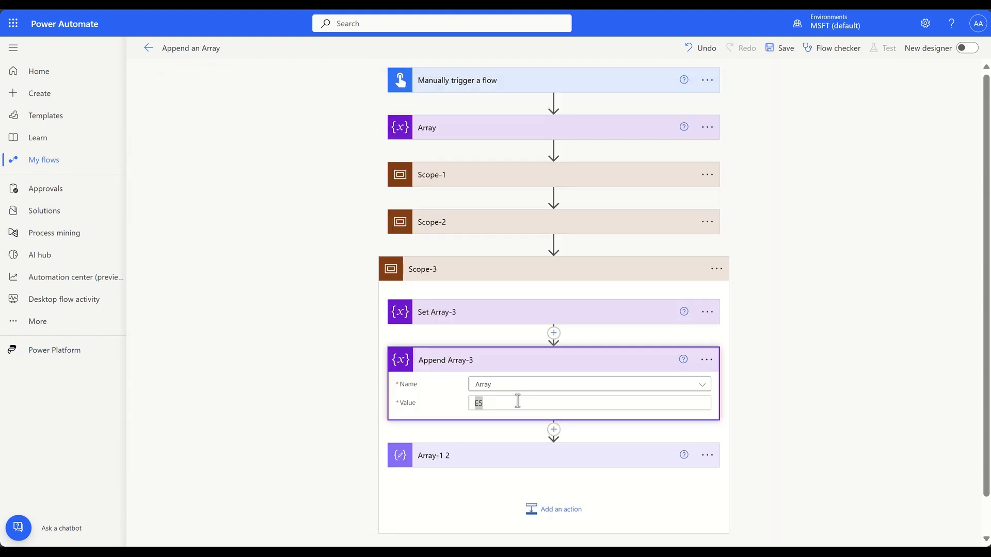
Rename the Compose action in Scope-3 Array-3 and collapse the scope
left_click(507, 416)
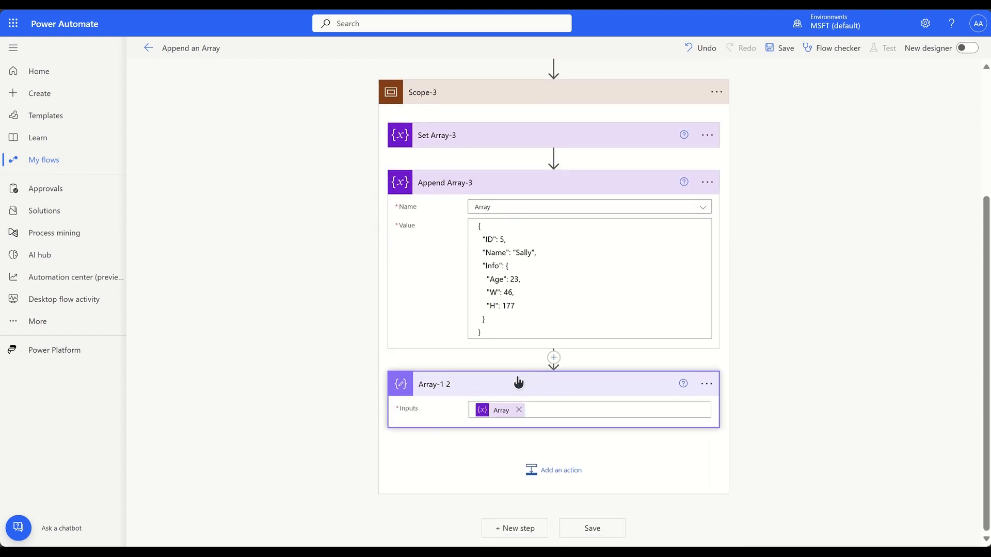
left_click(710, 385)
left_click(743, 419)
left_click(479, 384)
key("BackSpace")
type("3")
key("Return")
left_click(478, 94)
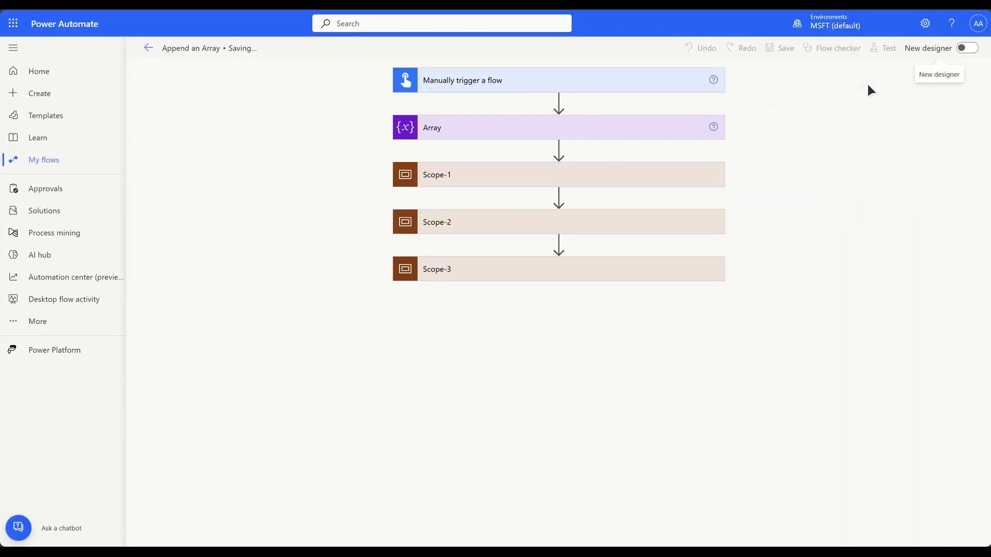
Test the saved flow and expand Scope-1 in the run results
left_click(883, 48)
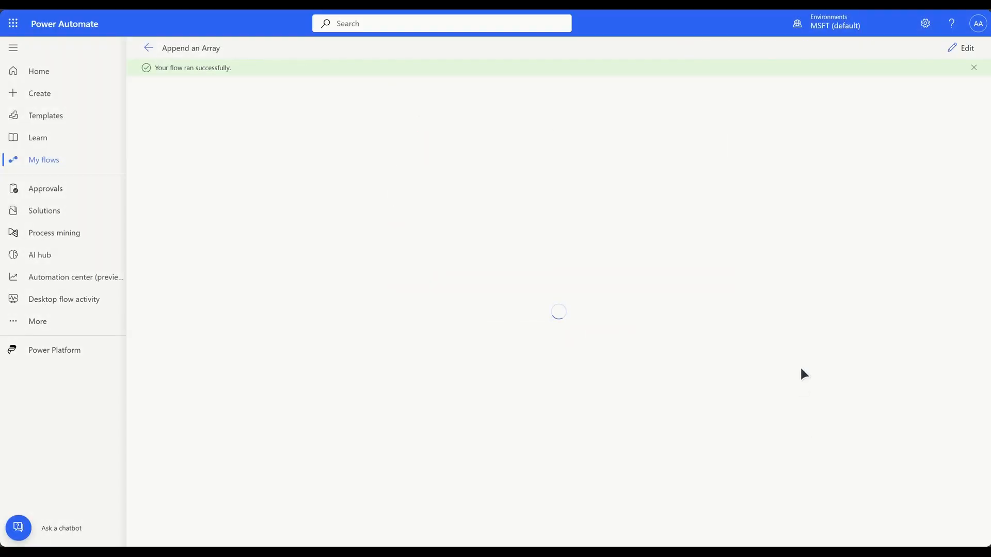
left_click(507, 198)
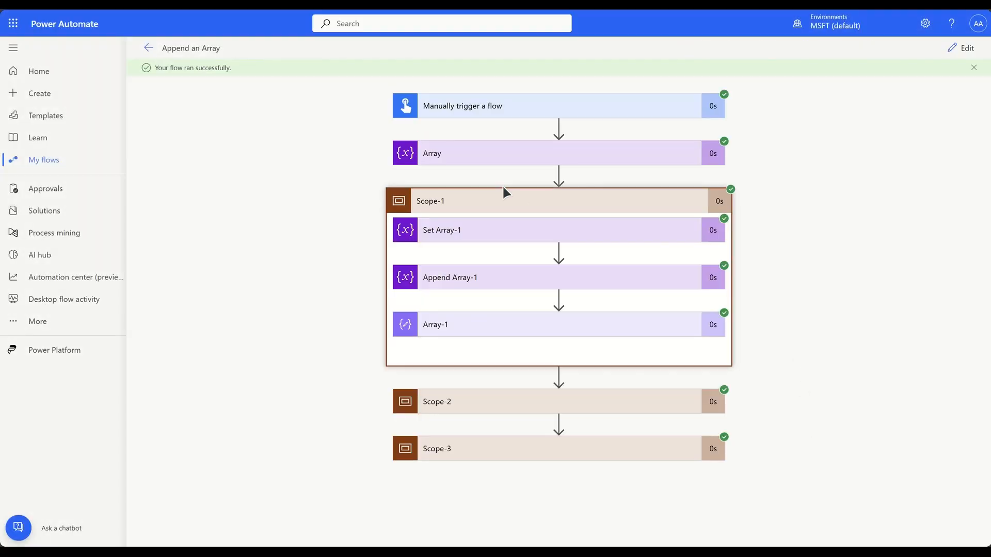
Inspect the run details of Set Array-1, Append Array-1 and Array-1 in Scope-1, highlighting the E5 element in Array-1's inputs
left_click(489, 241)
scroll(454, 397, "down", 2)
left_click(503, 380)
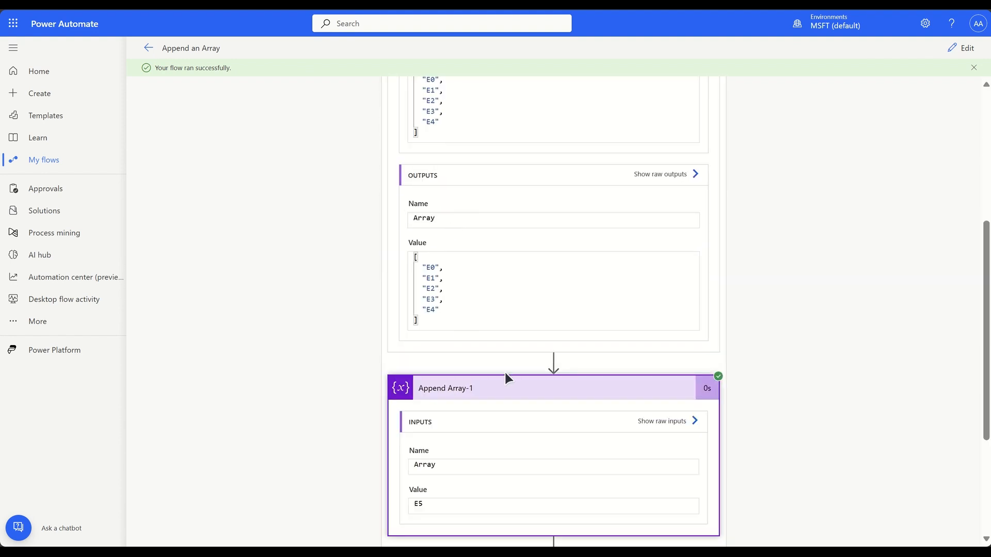
scroll(498, 379, "down", 3)
left_click(496, 381)
double_click(438, 523)
scroll(355, 416, "down", 5)
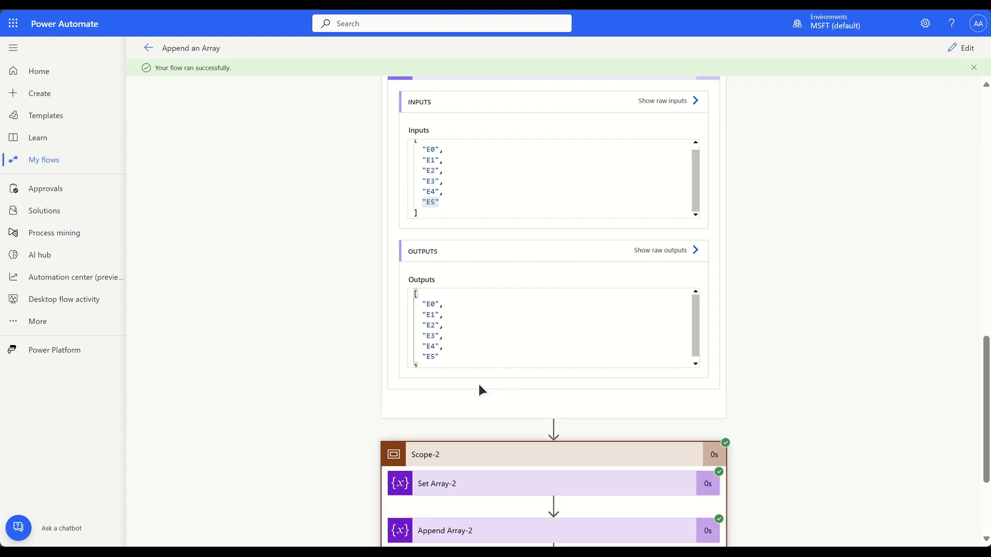
Expand Scope-2 in the run results and examine the inputs and outputs of Set Array-2
left_click(484, 452)
scroll(490, 393, "down", 3)
left_click(480, 339)
scroll(509, 385, "down", 7)
scroll(502, 281, "down", 2)
Inspect the run details of Append Array-2 and Array-2, highlighting the ID 5 object at the end of Array-2's outputs
left_click(477, 379)
scroll(498, 355, "down", 3)
left_click(480, 425)
scroll(484, 389, "down", 5)
scroll(484, 390, "down", 5)
left_click_drag(439, 401, 528, 356)
Expand Scope-3 in the run results and examine the run details of Set Array-3 and Append Array-3
left_click(488, 507)
scroll(516, 397, "down", 3)
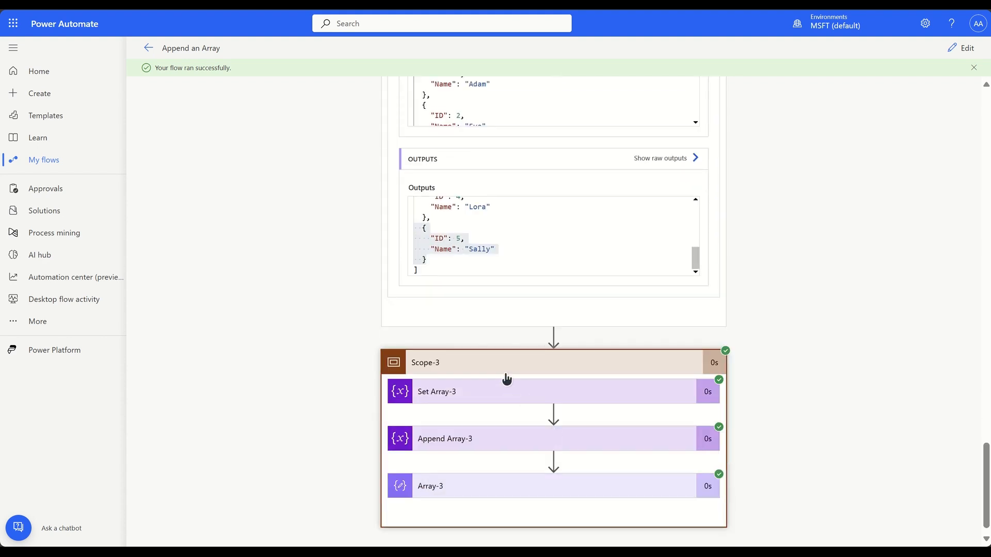
left_click(511, 392)
scroll(485, 347, "down", 4)
left_click_drag(694, 309, 684, 354)
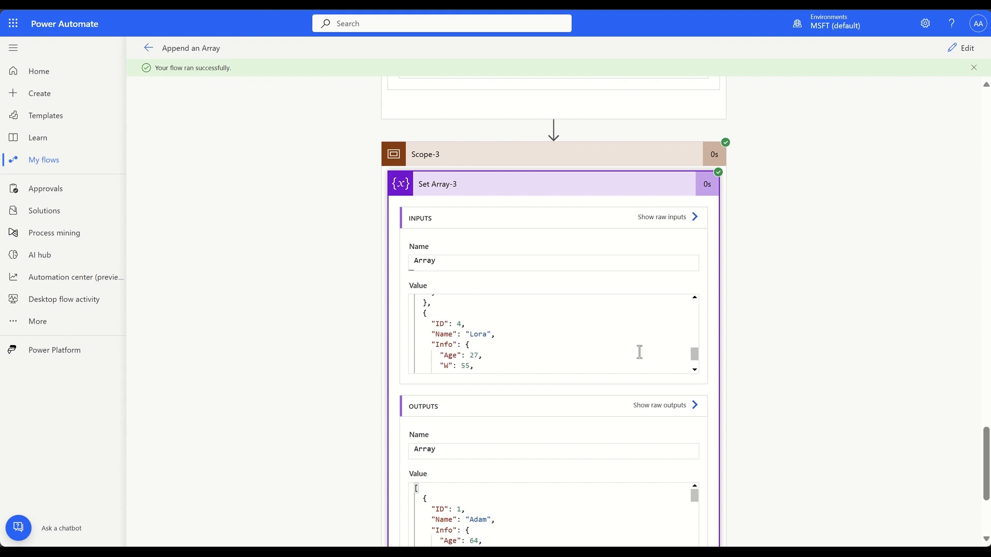
scroll(745, 323, "down", 4)
left_click(485, 425)
scroll(535, 398, "down", 4)
scroll(672, 367, "down", 1)
Examine the run details of Array-3 and highlight the beginning of the ID 5 object in its outputs
left_click(572, 472)
scroll(526, 401, "down", 3)
scroll(701, 238, "up", 1)
scroll(561, 261, "down", 3)
scroll(544, 398, "down", 3)
left_click_drag(456, 445, 387, 424)
scroll(431, 412, "up", 1)
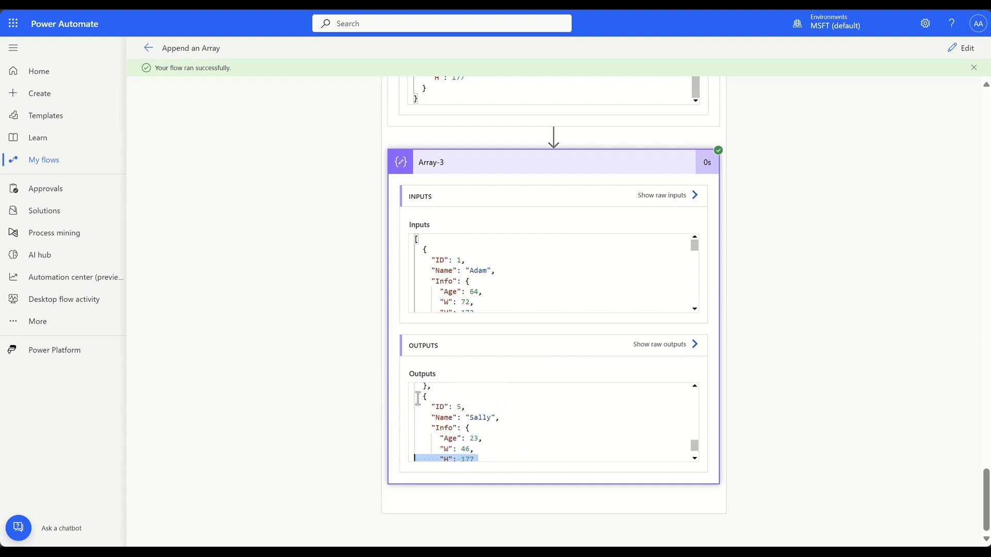
left_click_drag(426, 399, 537, 428)
left_click(877, 366)
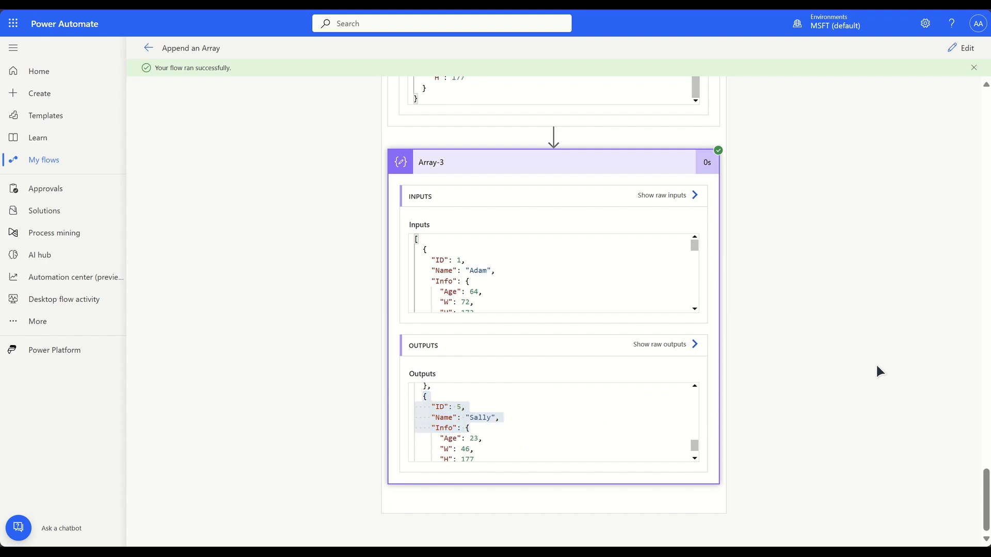